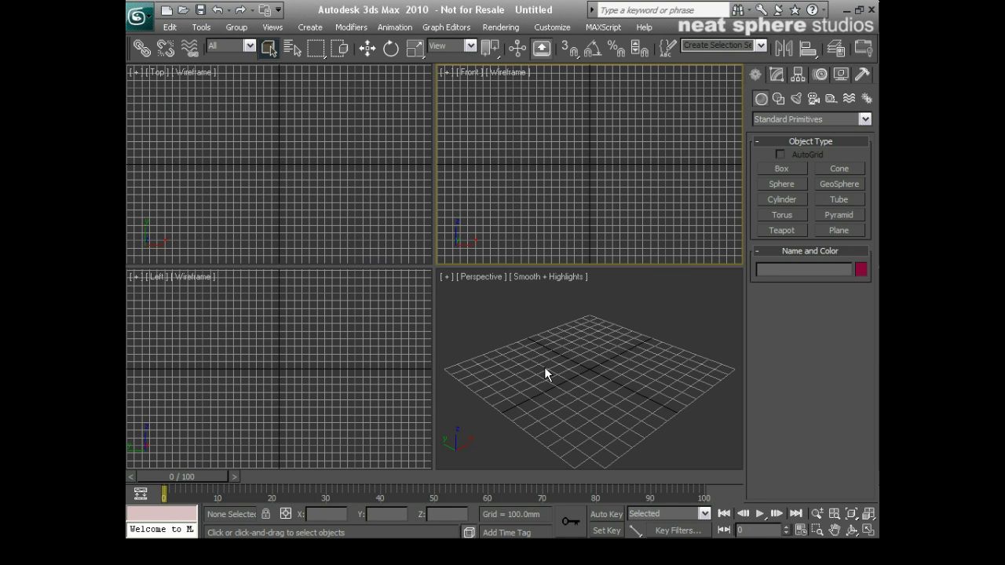
Step: Import the drawing Plots 01&02ca.dwg with layers chosen from the list, leaving out layers such as Dims, hatch, NOTES, shadows and TEXT
{"action": "left_click", "coordinate": [138, 16]}
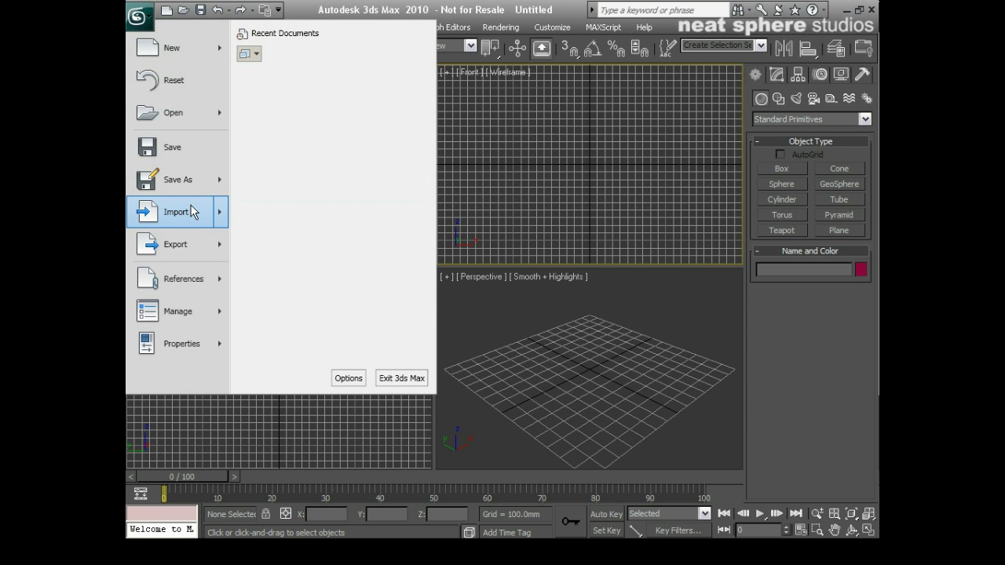
{"action": "left_click", "coordinate": [193, 212]}
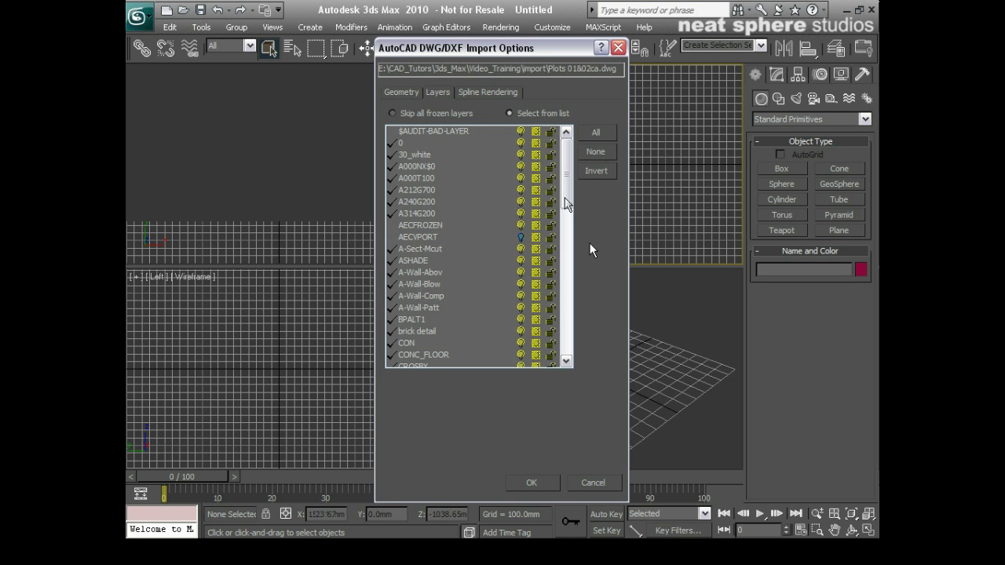
{"action": "mouse_move", "coordinate": [565, 202]}
{"action": "left_mouse_down"}
{"action": "mouse_move", "coordinate": [565, 233]}
{"action": "mouse_move", "coordinate": [565, 202]}
{"action": "left_mouse_up"}
{"action": "scroll", "coordinate": [461, 260], "scroll_direction": "down", "scroll_amount": 4}
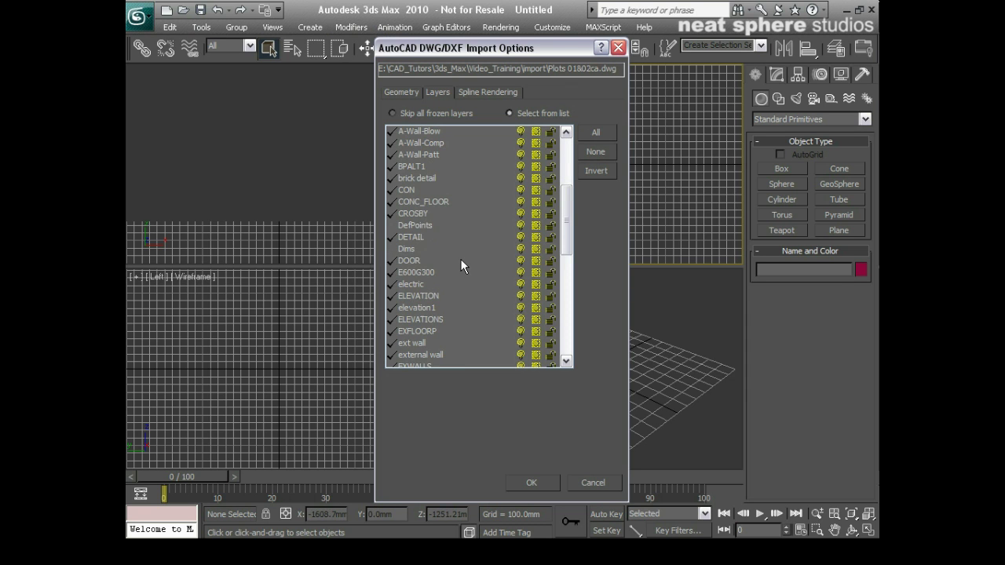
{"action": "mouse_move", "coordinate": [565, 222]}
{"action": "left_mouse_down"}
{"action": "mouse_move", "coordinate": [566, 267]}
{"action": "mouse_move", "coordinate": [566, 222]}
{"action": "left_mouse_up"}
{"action": "left_click_drag", "start_coordinate": [564, 227], "coordinate": [565, 270]}
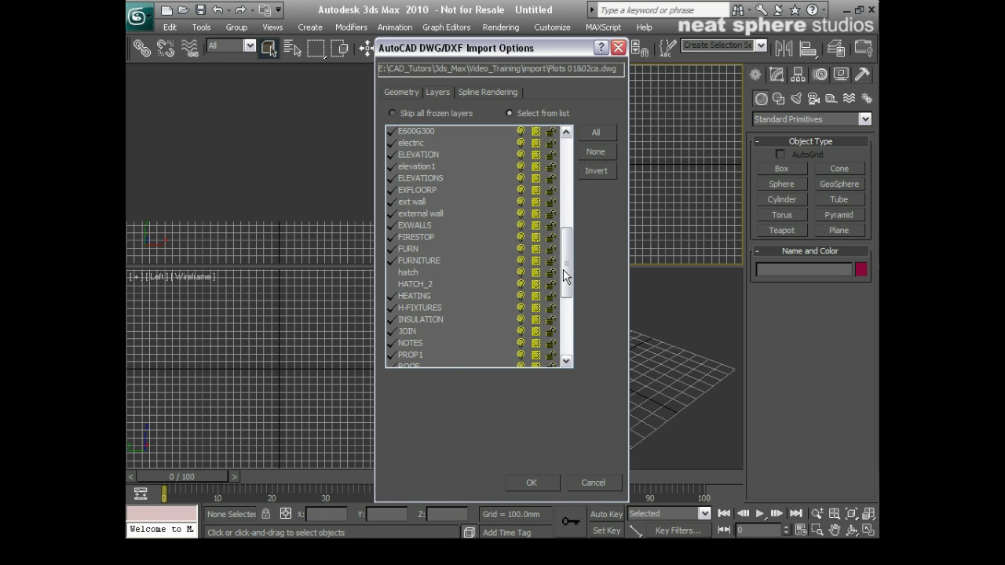
{"action": "scroll", "coordinate": [440, 345], "scroll_direction": "down", "scroll_amount": 5}
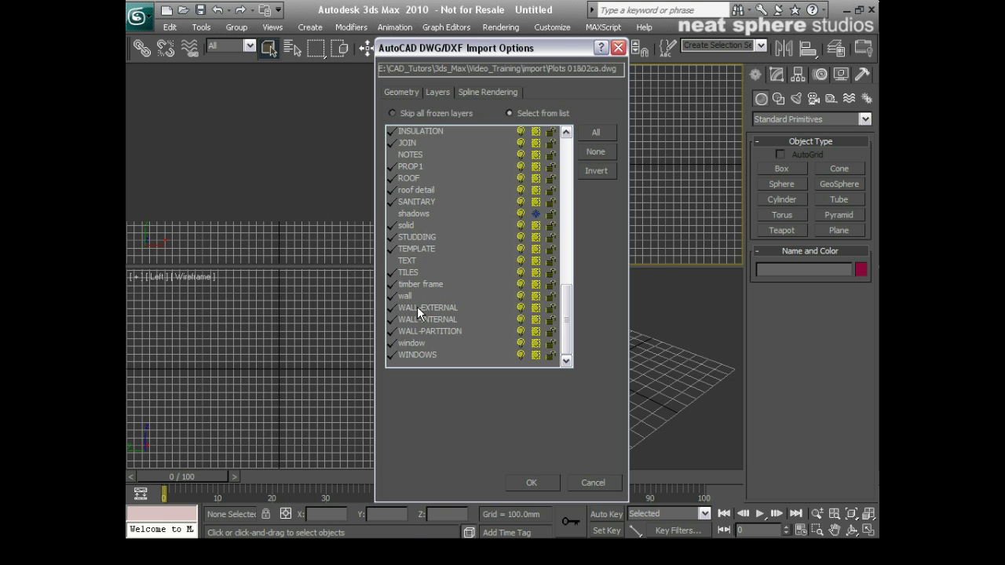
{"action": "left_click", "coordinate": [530, 482]}
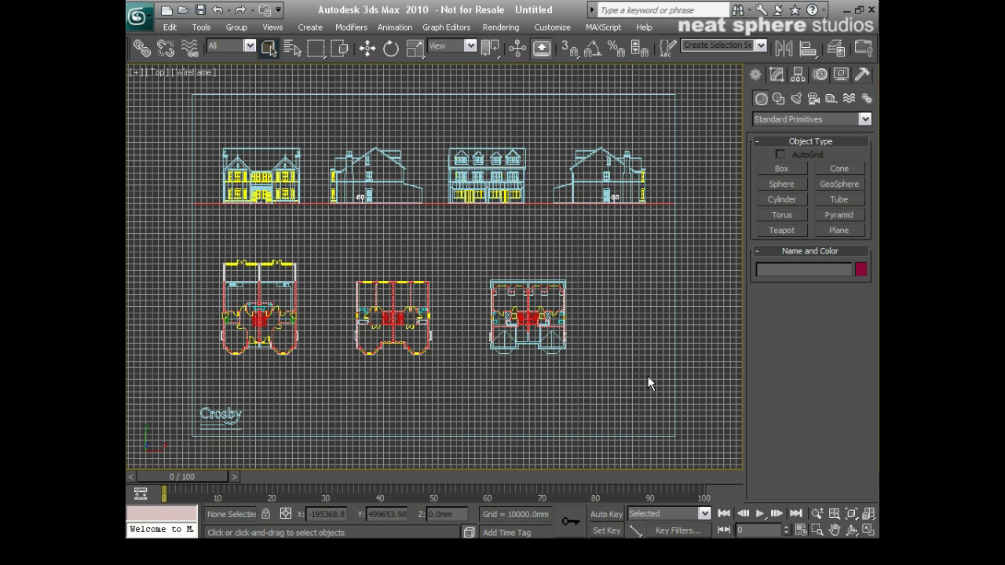
Step: Hide the grid and attach the yellow windows of the last side elevation in the row to the Layer:0 spline
{"action": "key", "text": "g"}
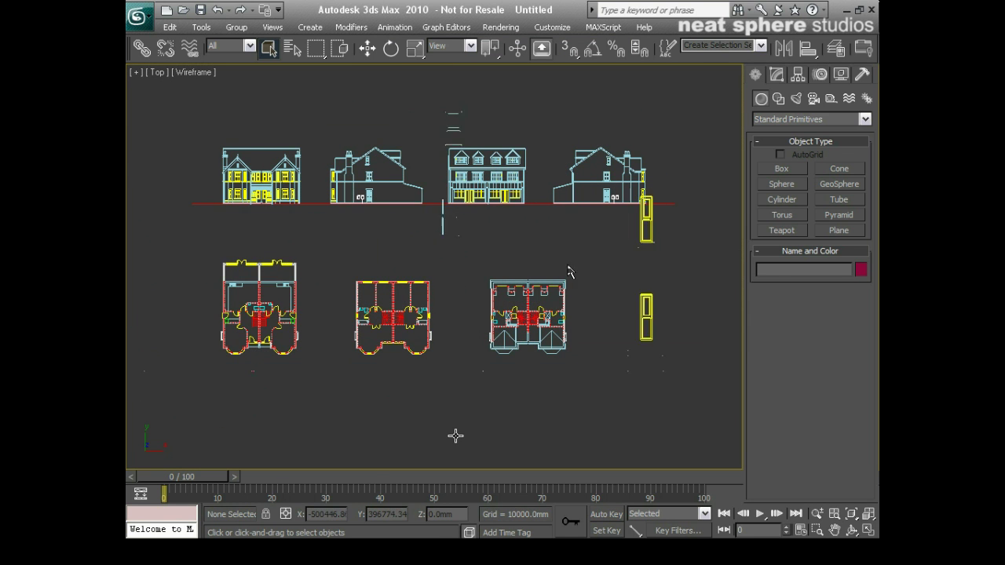
{"action": "left_click", "coordinate": [435, 245]}
{"action": "key", "text": "z"}
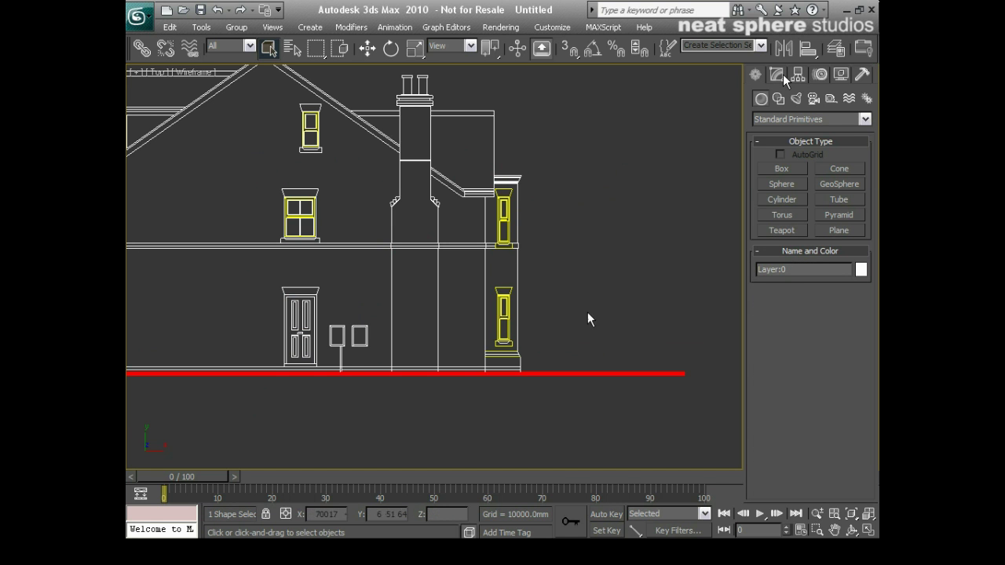
{"action": "left_click", "coordinate": [776, 74]}
{"action": "left_click", "coordinate": [779, 299]}
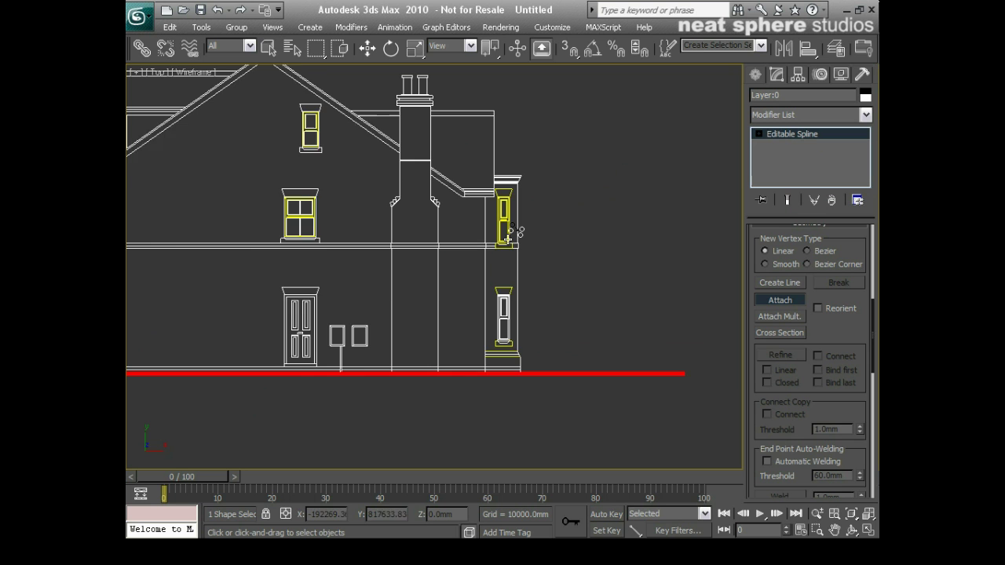
{"action": "scroll", "coordinate": [336, 311], "scroll_direction": "up", "scroll_amount": 5}
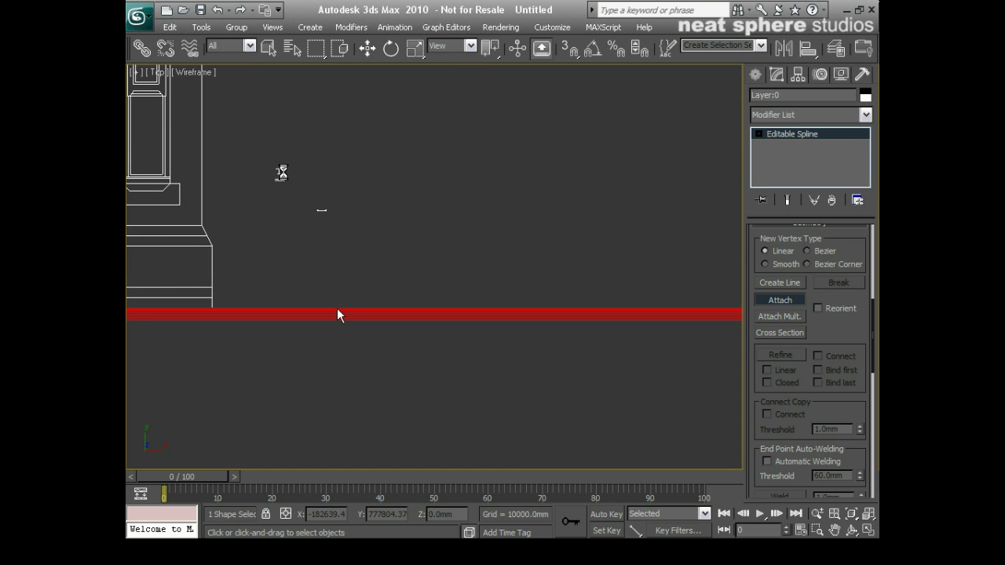
Step: Attach the windows and details of the remaining side, rear and front elevations to the Layer:0 spline
{"action": "scroll", "coordinate": [337, 314], "scroll_direction": "down", "scroll_amount": 4}
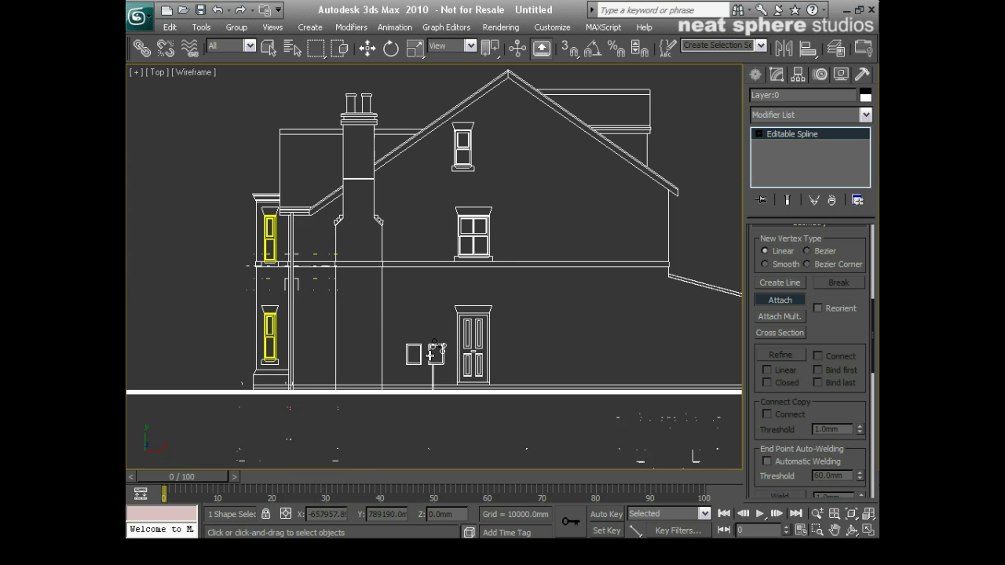
{"action": "scroll", "coordinate": [235, 263], "scroll_direction": "down", "scroll_amount": 5}
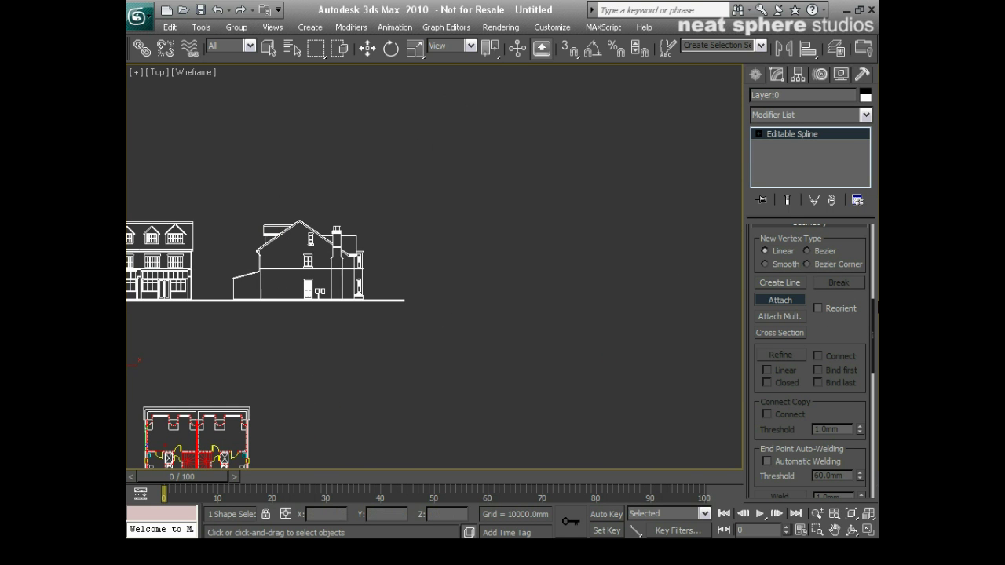
{"action": "scroll", "coordinate": [285, 345], "scroll_direction": "up", "scroll_amount": 5}
{"action": "scroll", "coordinate": [460, 343], "scroll_direction": "down", "scroll_amount": 5}
{"action": "middle_click_drag", "start_coordinate": [364, 352], "coordinate": [563, 334]}
{"action": "scroll", "coordinate": [301, 271], "scroll_direction": "up", "scroll_amount": 5}
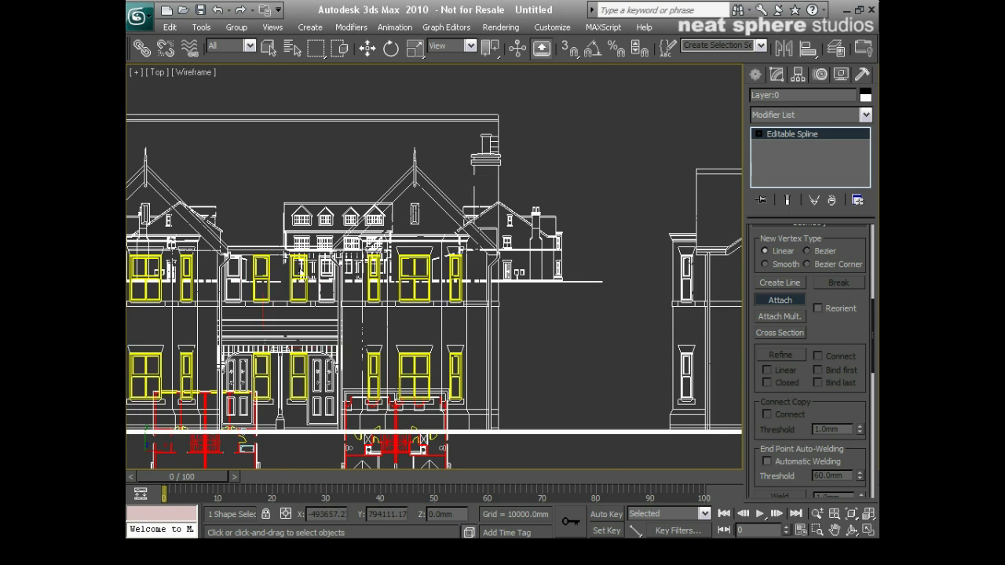
{"action": "scroll", "coordinate": [300, 271], "scroll_direction": "down", "scroll_amount": 5}
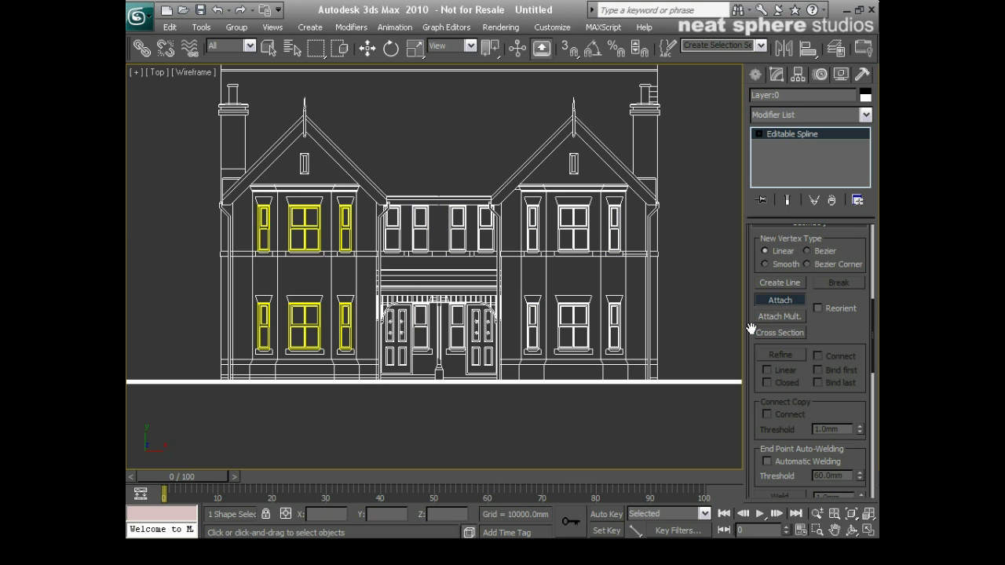
{"action": "left_click", "coordinate": [303, 227]}
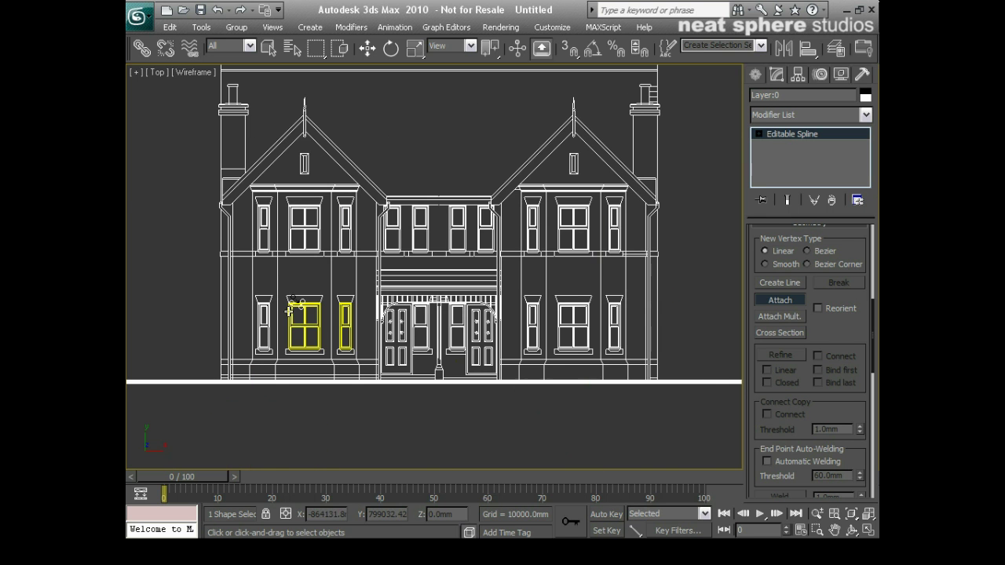
{"action": "scroll", "coordinate": [289, 311], "scroll_direction": "down", "scroll_amount": 6}
{"action": "middle_click_drag", "start_coordinate": [420, 400], "coordinate": [449, 310]}
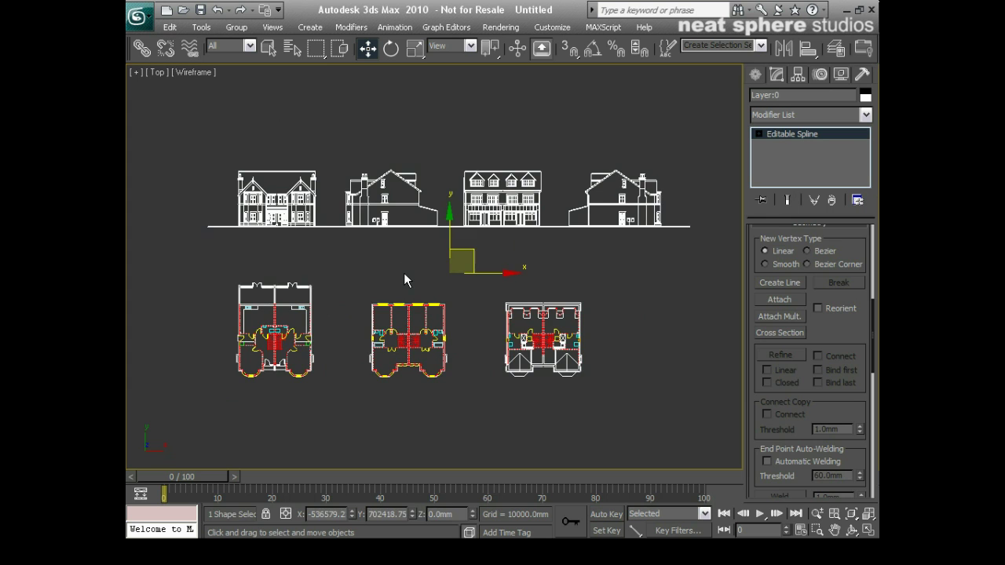
Step: Delete the separate floor plan shapes and the leftover plan segments below the elevations, and thin out the thick ground line
{"action": "key", "text": "ctrl+a"}
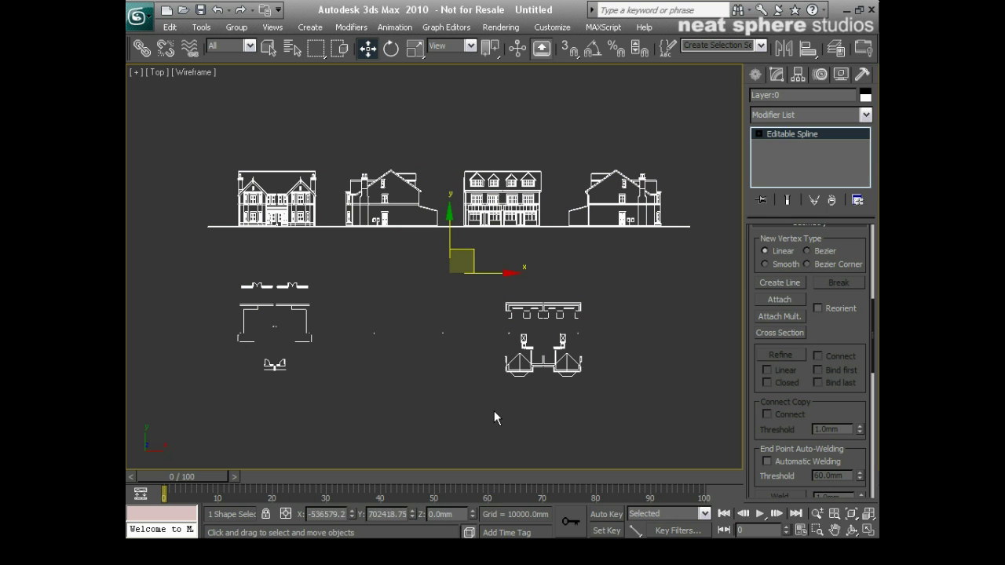
{"action": "key", "text": "2"}
{"action": "left_click_drag", "start_coordinate": [161, 255], "coordinate": [576, 427]}
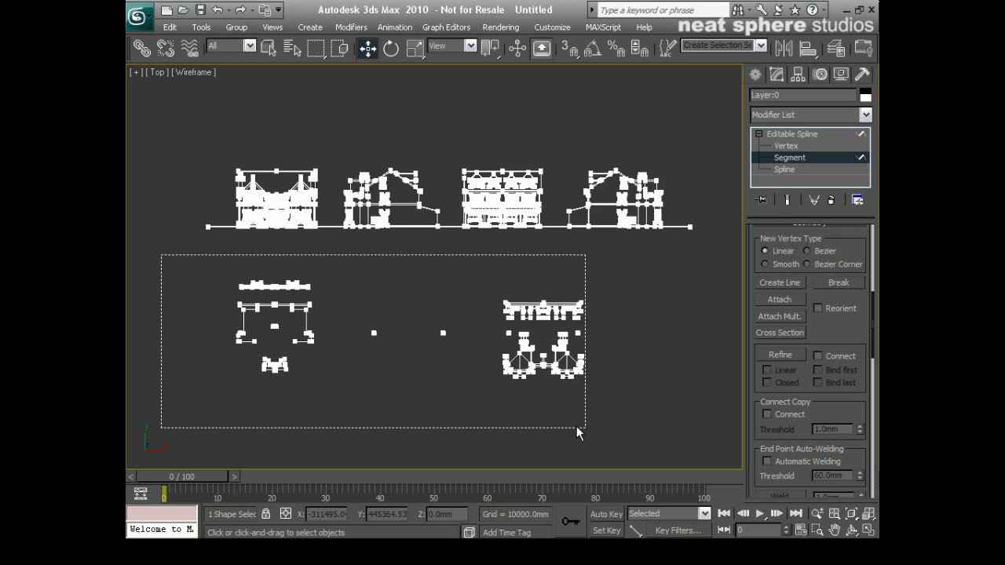
{"action": "scroll", "coordinate": [467, 276], "scroll_direction": "up", "scroll_amount": 8}
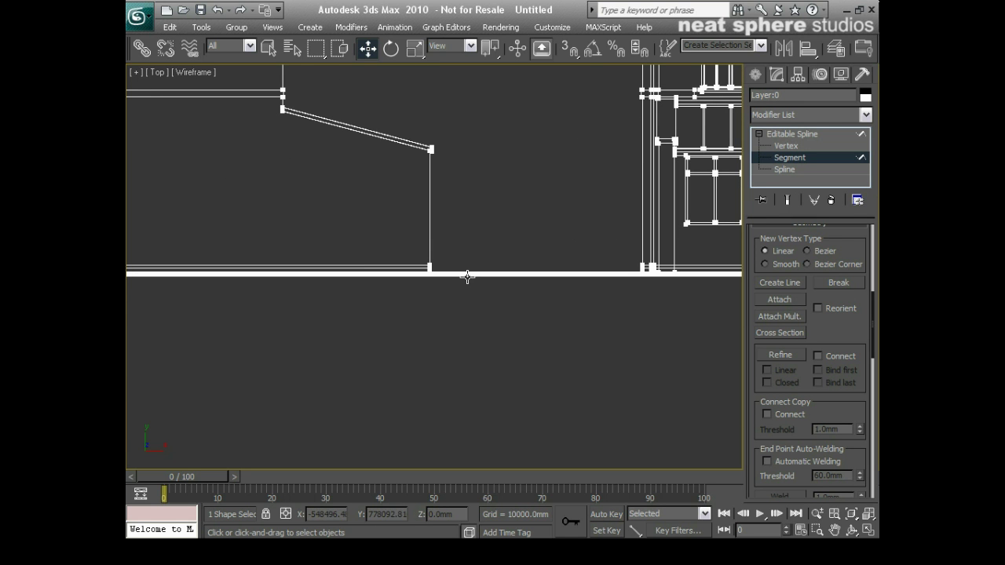
{"action": "left_click_drag", "start_coordinate": [502, 435], "coordinate": [396, 351]}
{"action": "scroll", "coordinate": [467, 276], "scroll_direction": "up", "scroll_amount": 5}
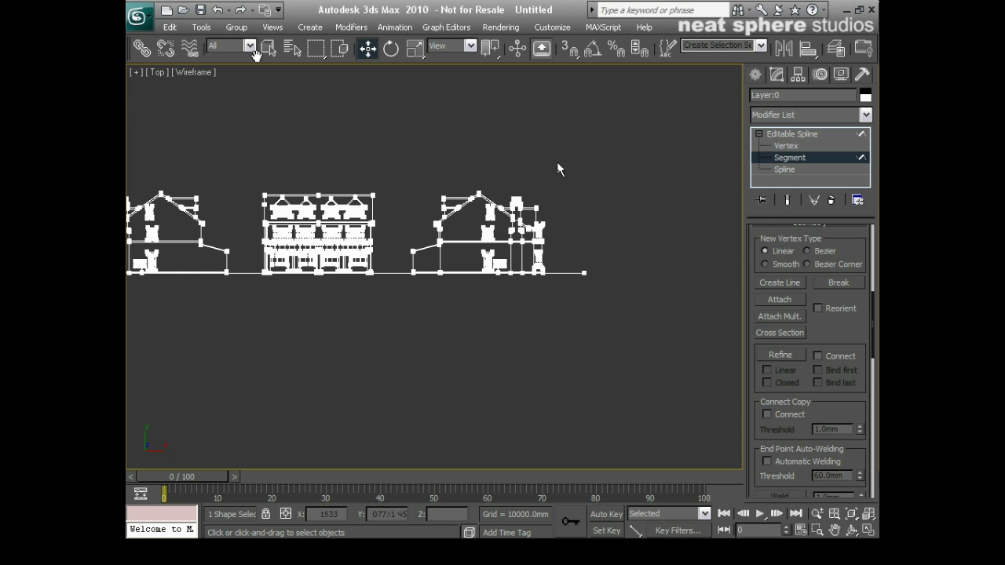
Step: Detach the segments of the last side elevation in the row and of the rear elevation with four dormers as two separate shapes
{"action": "left_click_drag", "start_coordinate": [564, 158], "coordinate": [415, 327]}
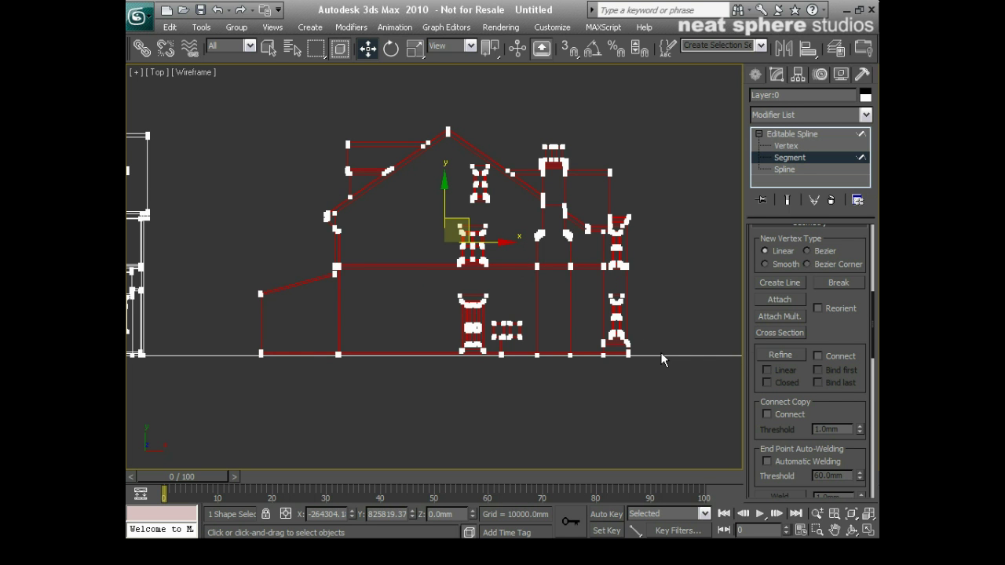
{"action": "left_click_drag", "start_coordinate": [751, 359], "coordinate": [748, 289]}
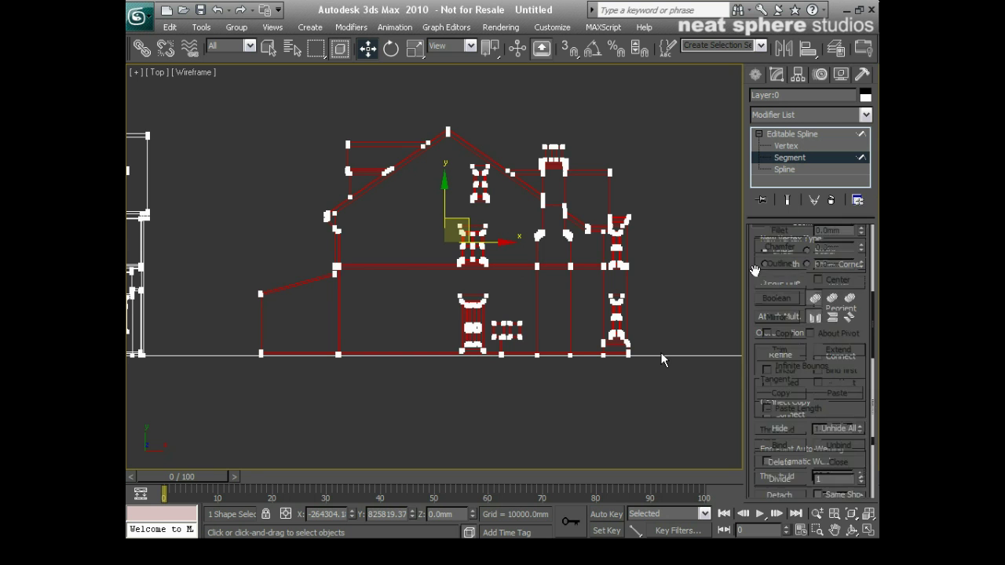
{"action": "scroll", "coordinate": [778, 355], "scroll_direction": "down", "scroll_amount": 5}
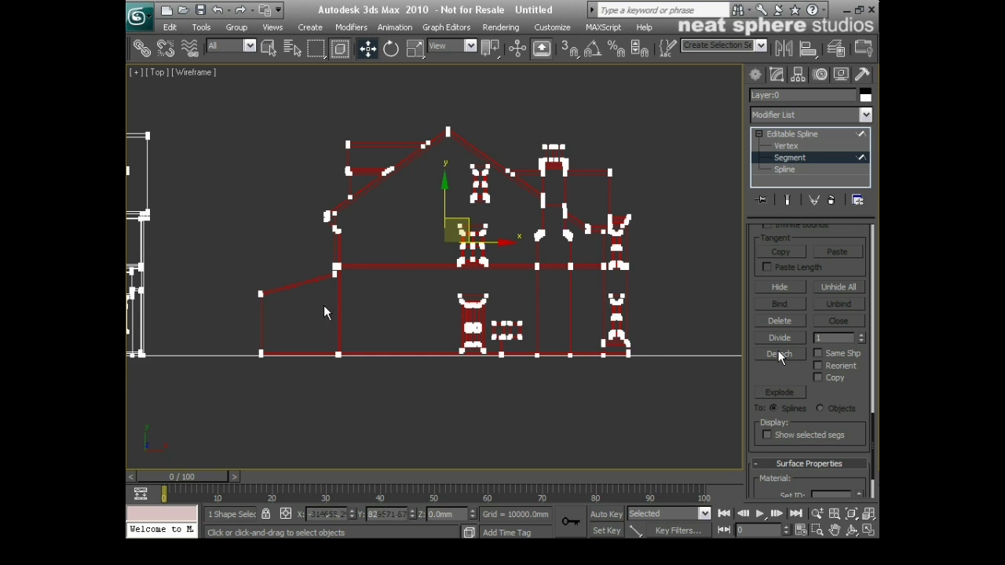
{"action": "middle_click_drag", "start_coordinate": [324, 307], "coordinate": [610, 316]}
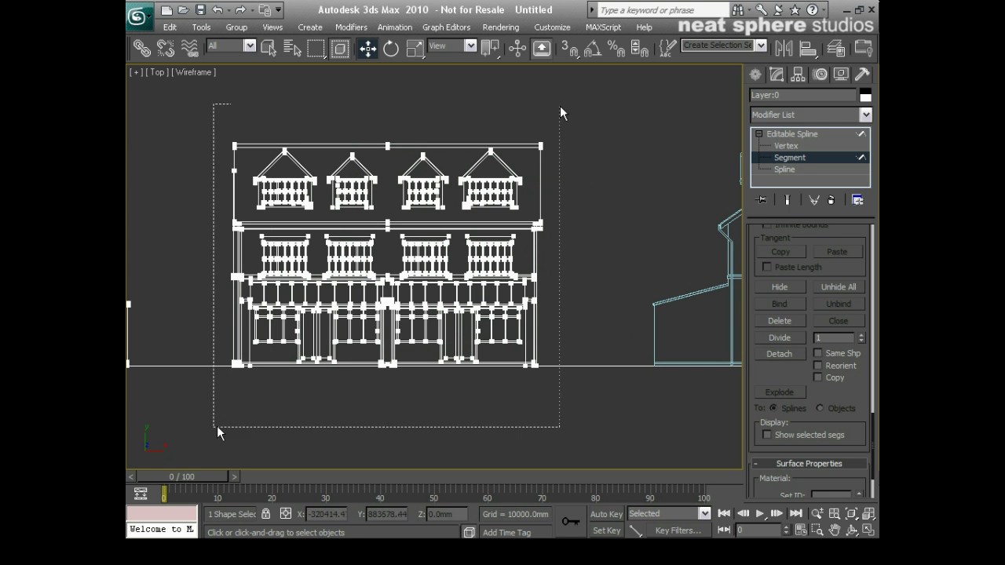
{"action": "left_click_drag", "start_coordinate": [560, 105], "coordinate": [560, 106]}
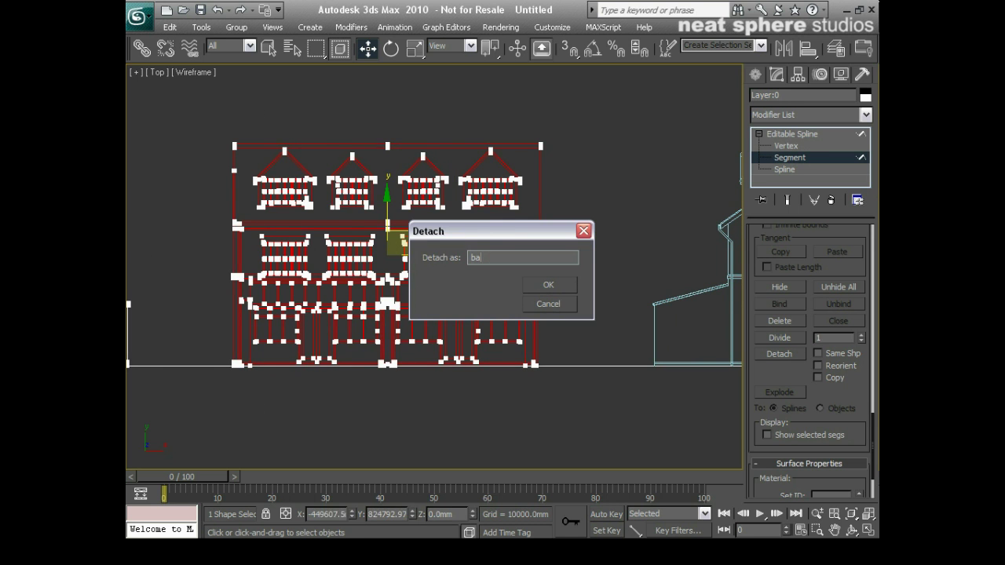
Step: Detach the segments of the side elevation beside the front elevation as "right" and rename the remaining shape "front"
{"action": "left_click_drag", "start_coordinate": [674, 93], "coordinate": [238, 430]}
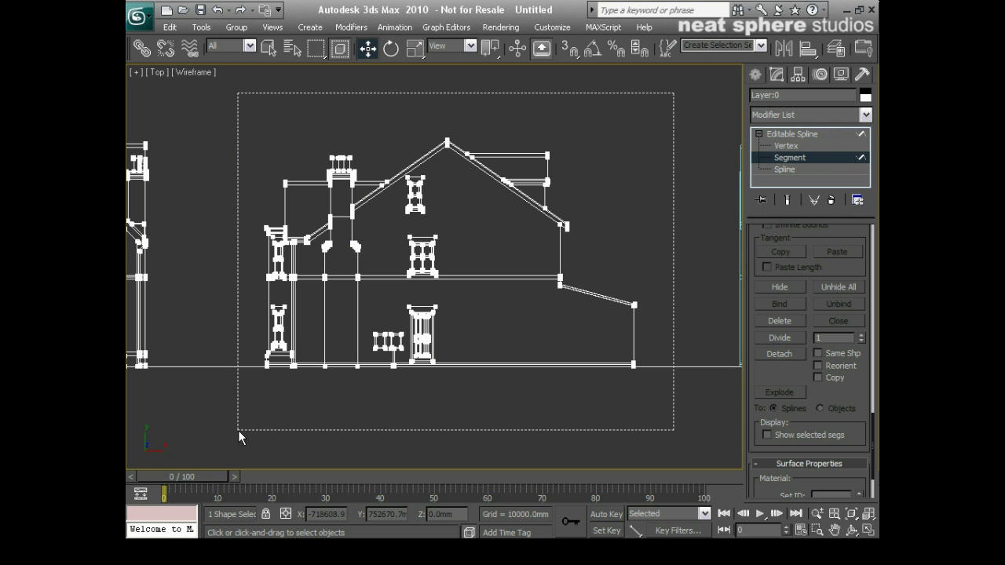
{"action": "left_click", "coordinate": [779, 353]}
{"action": "type", "text": "right"}
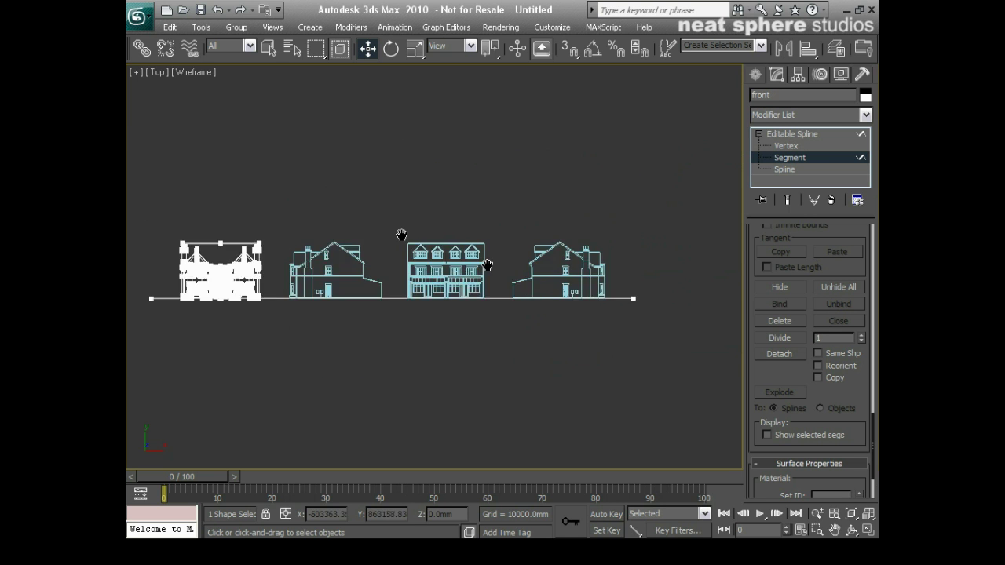
Step: Shorten the ground line to the front elevation's width, and place the pivots of all four elevations at their centre on ground level
{"action": "middle_click_drag", "start_coordinate": [488, 266], "coordinate": [596, 261]}
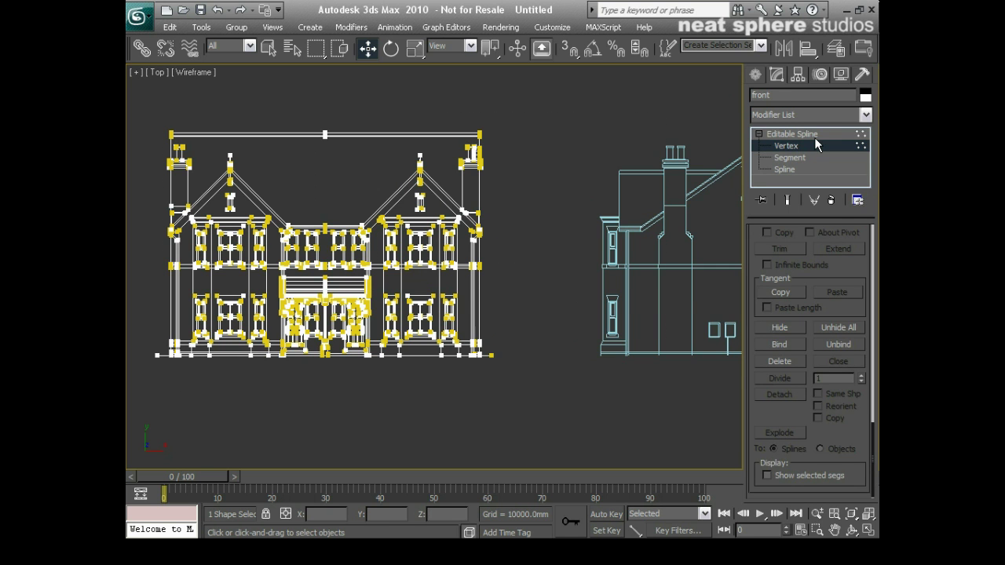
{"action": "left_click_drag", "start_coordinate": [662, 115], "coordinate": [165, 375]}
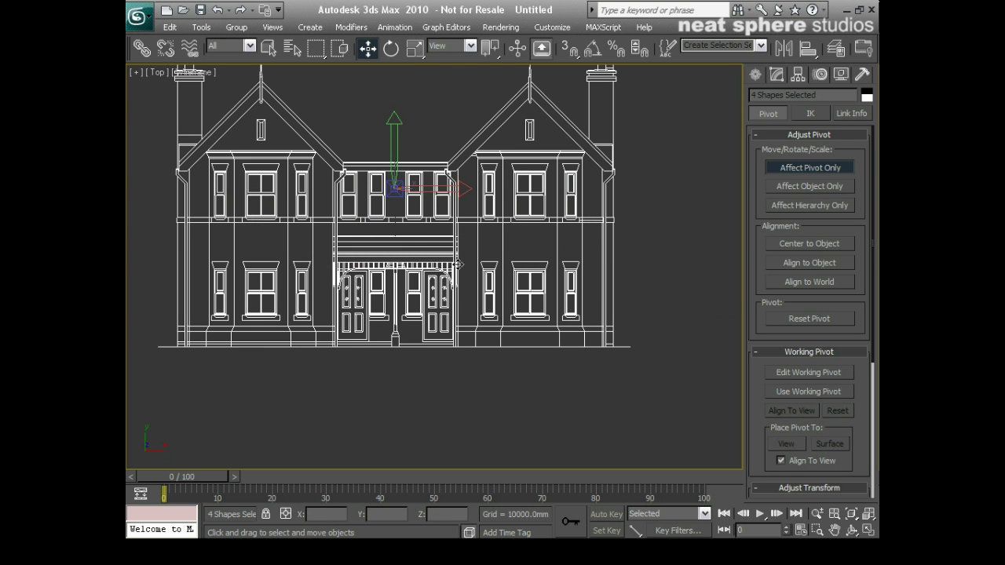
{"action": "left_click_drag", "start_coordinate": [395, 162], "coordinate": [396, 311]}
{"action": "scroll", "coordinate": [395, 362], "scroll_direction": "up", "scroll_amount": 8}
{"action": "middle_click_drag", "start_coordinate": [311, 358], "coordinate": [320, 384]}
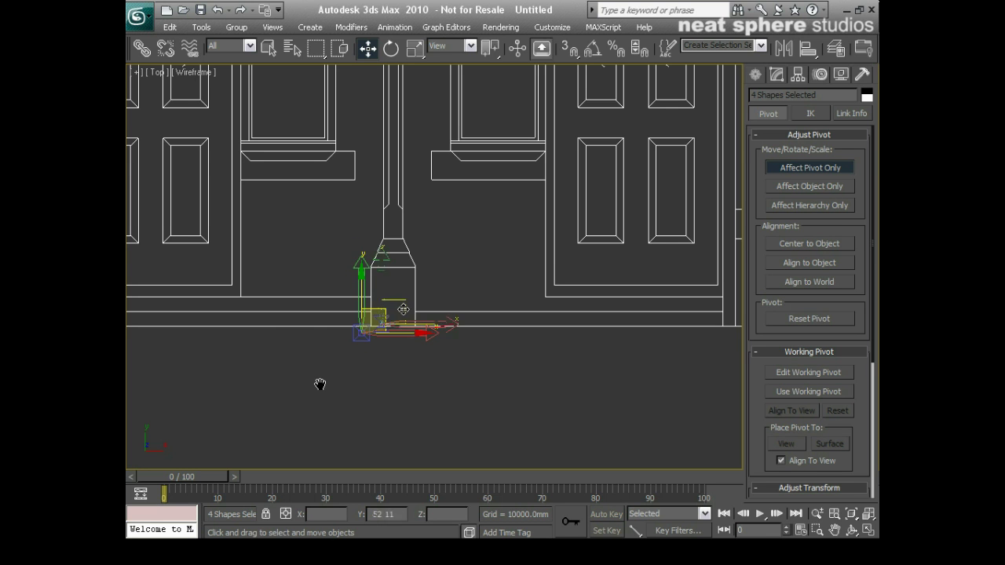
{"action": "scroll", "coordinate": [403, 309], "scroll_direction": "up", "scroll_amount": 6}
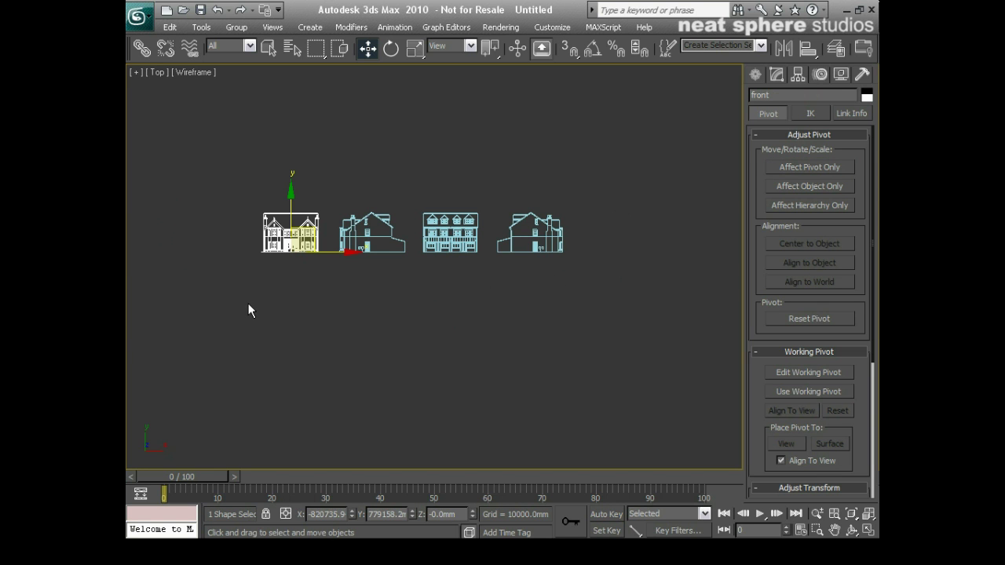
Step: Move all four elevation shapes to one common world position using exact coordinates, and restore the four-viewport layout
{"action": "left_click", "coordinate": [414, 308]}
{"action": "left_click", "coordinate": [290, 243]}
{"action": "key", "text": "ctrl+a"}
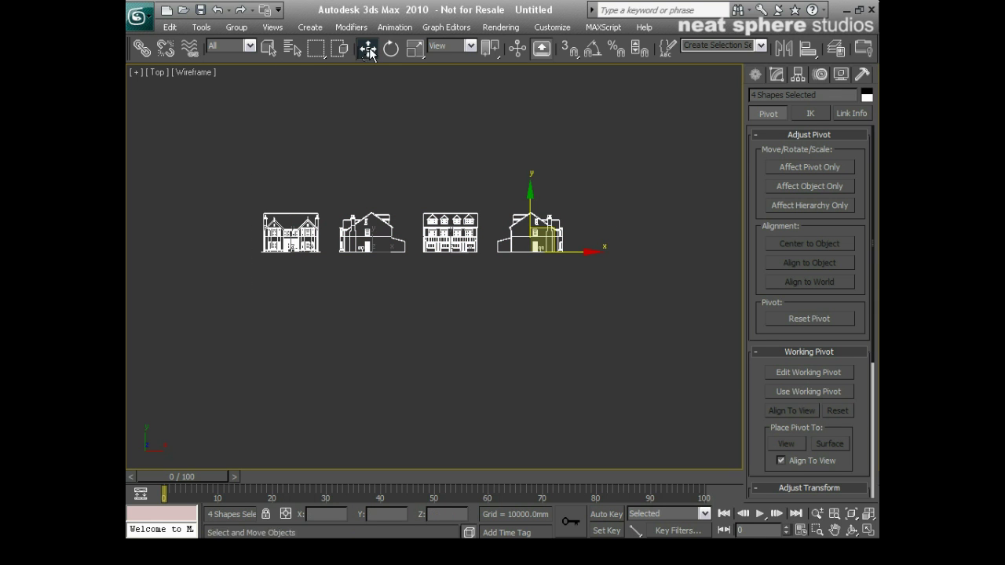
{"action": "left_click", "coordinate": [369, 48]}
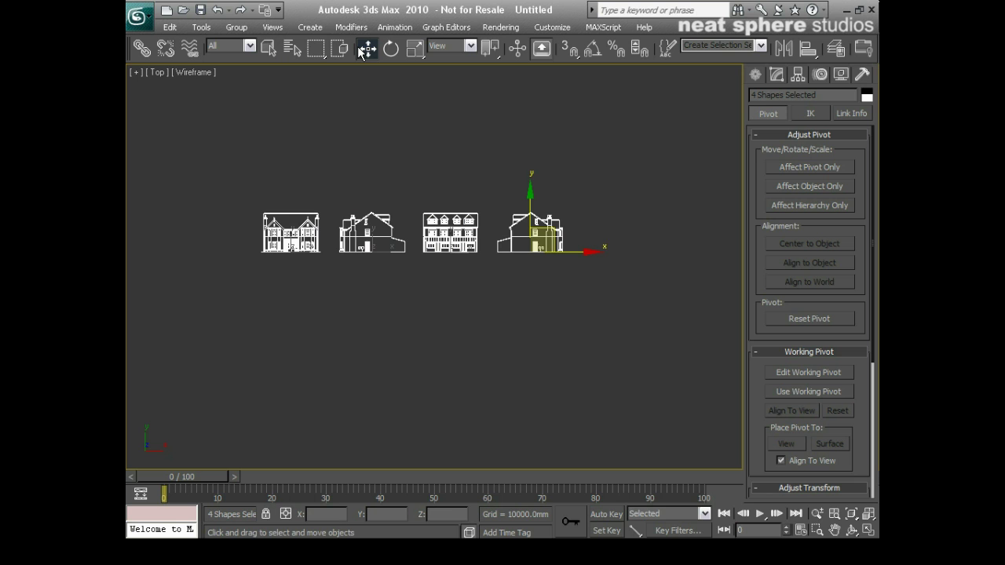
{"action": "right_click", "coordinate": [365, 49]}
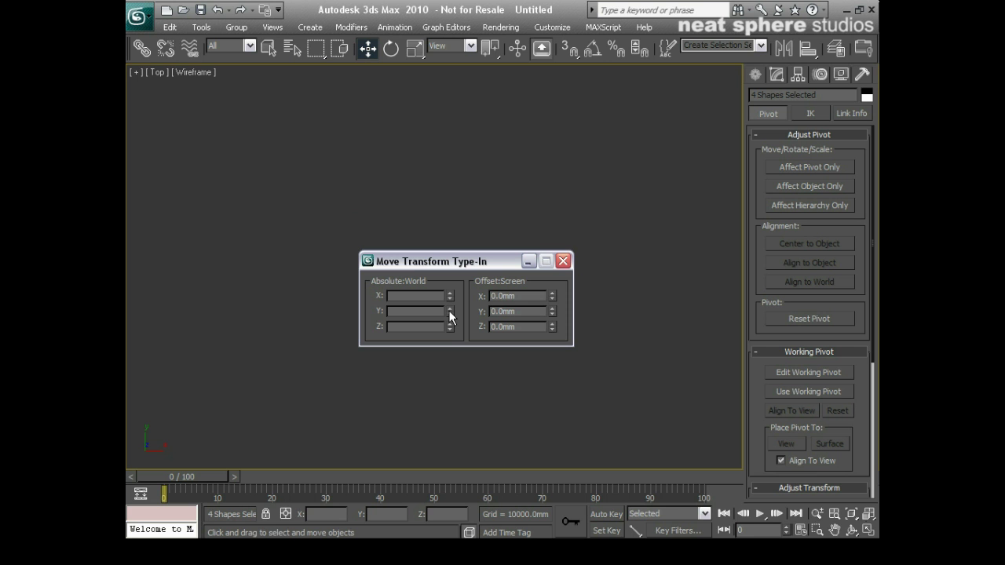
{"action": "left_click", "coordinate": [866, 533]}
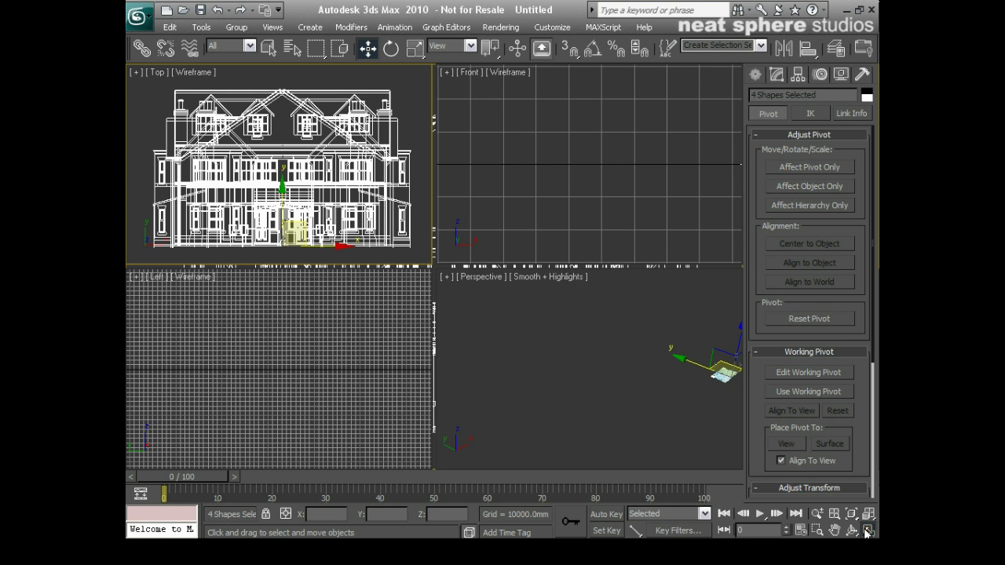
Step: Rotate the four selected elevation shapes upright in the enlarged perspective view and show only their pivots for adjustment
{"action": "left_click", "coordinate": [868, 513]}
{"action": "left_click", "coordinate": [868, 516]}
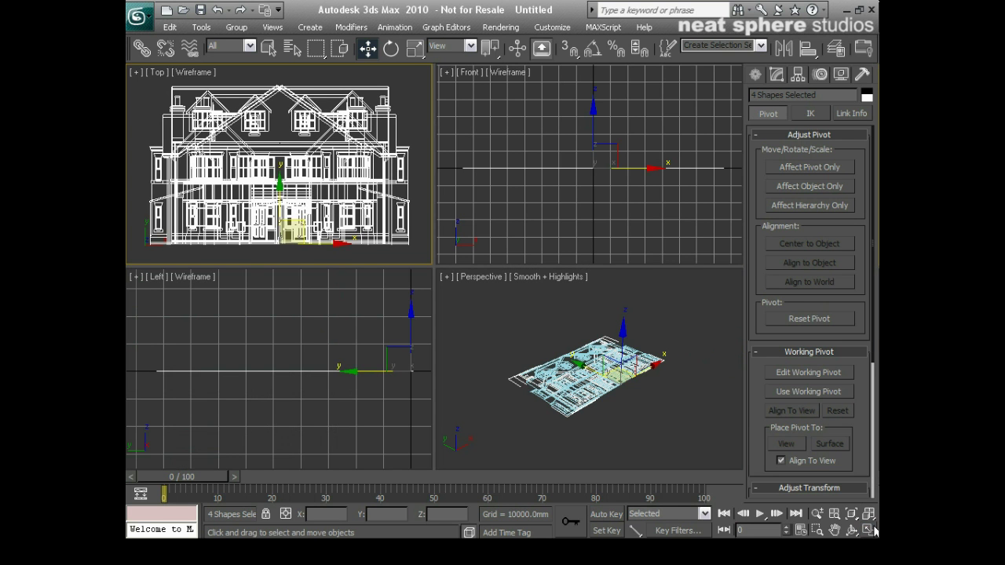
{"action": "left_click_drag", "start_coordinate": [868, 517], "coordinate": [868, 502]}
{"action": "left_click", "coordinate": [617, 430]}
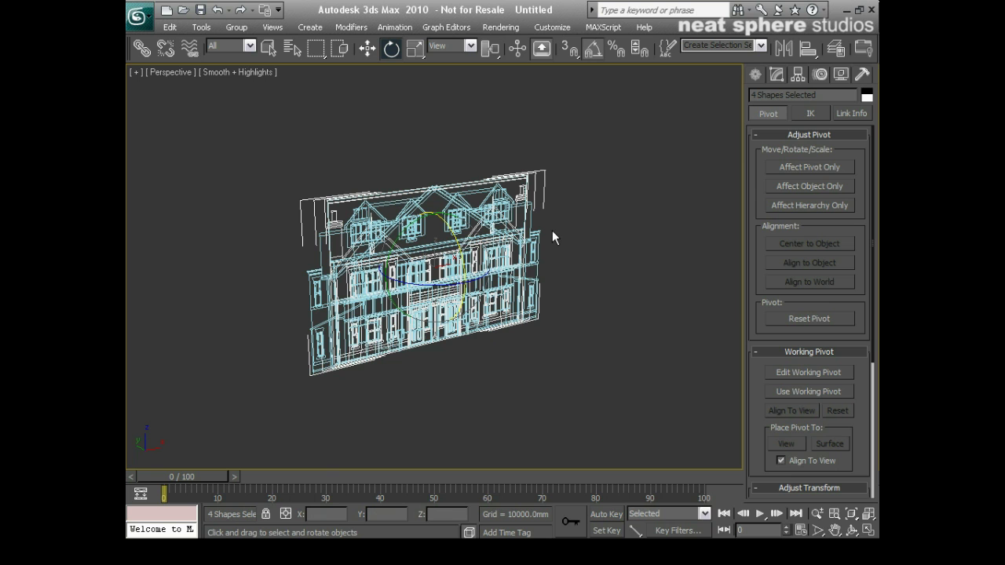
{"action": "left_click", "coordinate": [799, 169]}
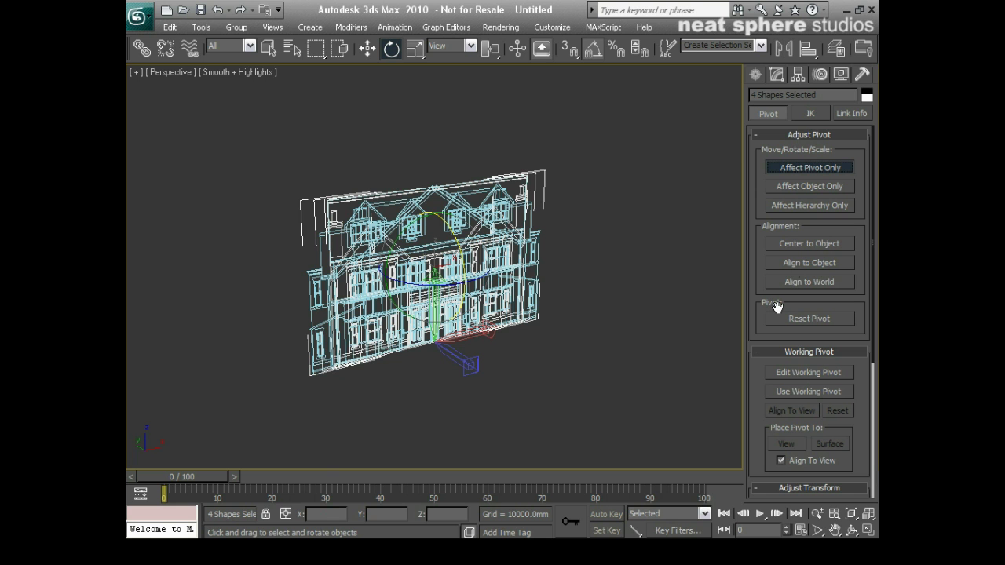
Step: Spread the elevations apart in a row, with right_side on one side of front, and left_side and back on the other
{"action": "key", "text": "w"}
{"action": "left_click", "coordinate": [451, 212]}
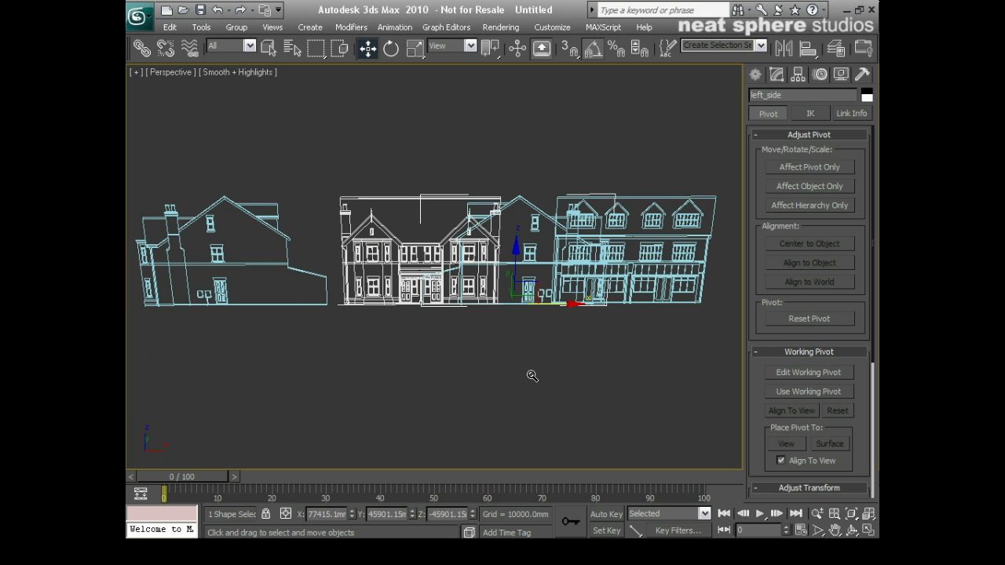
{"action": "left_click_drag", "start_coordinate": [524, 299], "coordinate": [525, 318]}
Step: Rotate left_side and right_side about the vertical axis so that both stand perpendicular to the front elevation
{"action": "key", "text": "ctrl+y"}
{"action": "key", "text": "ctrl+z"}
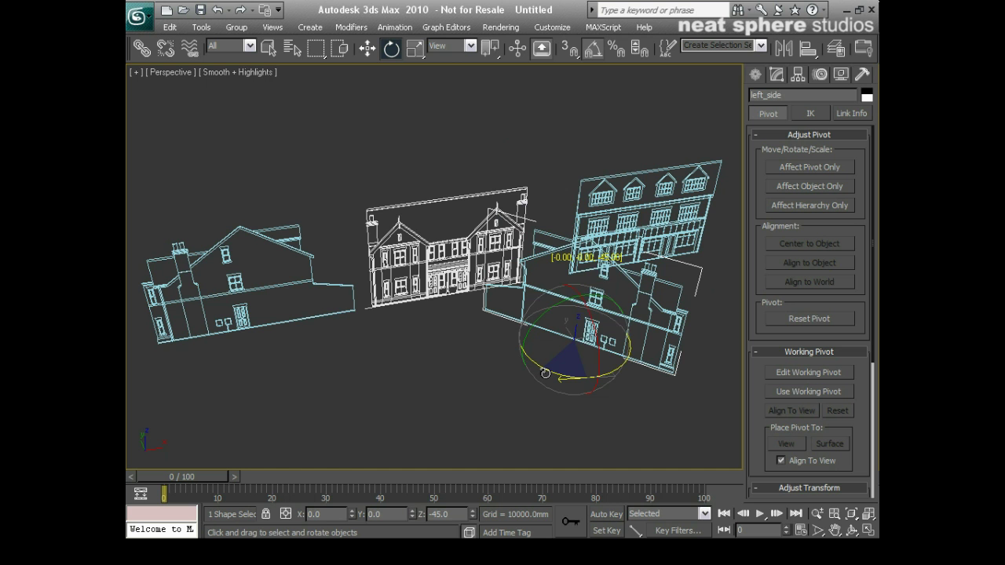
{"action": "left_click_drag", "start_coordinate": [545, 373], "coordinate": [514, 357]}
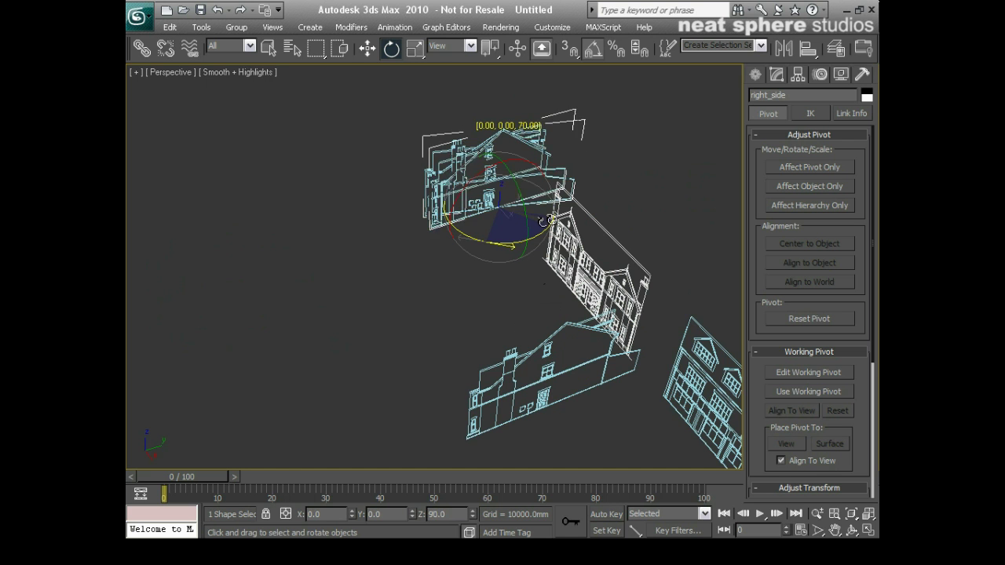
{"action": "middle_click_drag", "start_coordinate": [509, 256], "coordinate": [560, 280], "text": "alt"}
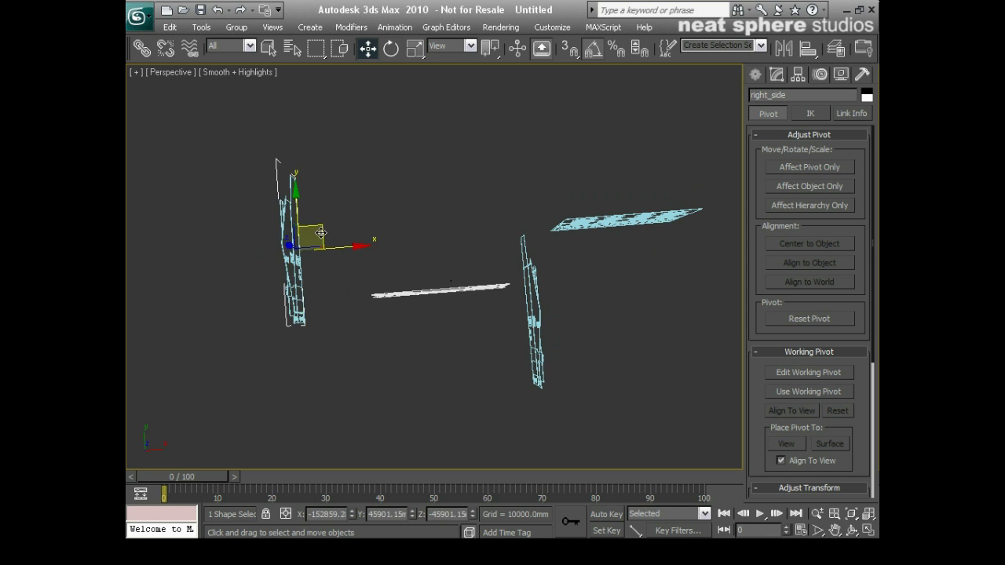
Step: Move the side elevations roughly to the two ends of the front elevation and place the back elevation across their rear
{"action": "mouse_move", "coordinate": [325, 221]}
{"action": "left_mouse_down", "text": "shift"}
{"action": "mouse_move", "coordinate": [365, 214]}
{"action": "mouse_move", "coordinate": [321, 233]}
{"action": "left_mouse_up", "text": "shift"}
{"action": "left_click", "coordinate": [578, 225]}
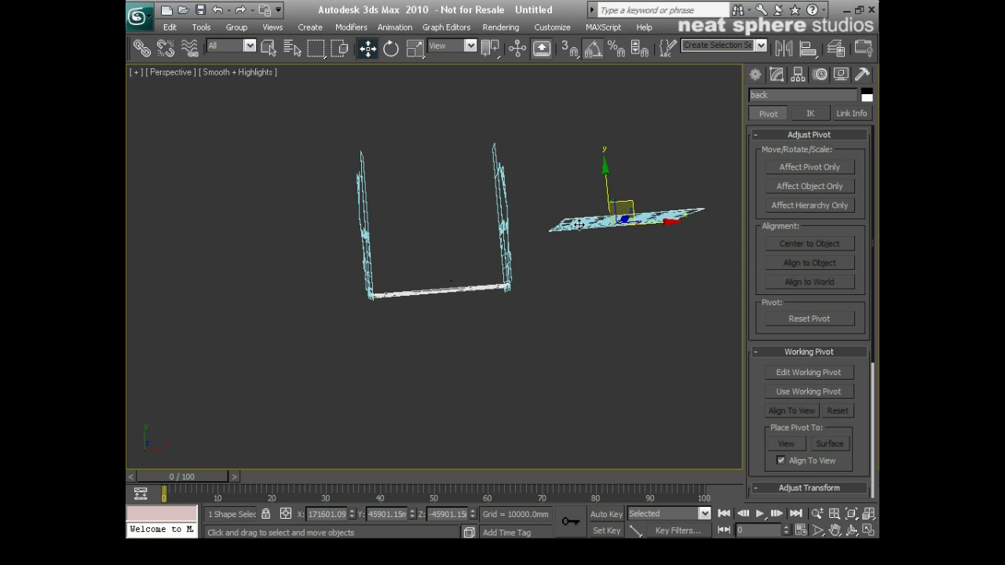
{"action": "mouse_move", "coordinate": [636, 213]}
{"action": "left_mouse_down", "text": "shift"}
{"action": "mouse_move", "coordinate": [522, 188]}
{"action": "mouse_move", "coordinate": [438, 140]}
{"action": "mouse_move", "coordinate": [448, 135]}
{"action": "left_mouse_up", "text": "shift"}
{"action": "right_click", "coordinate": [449, 135]}
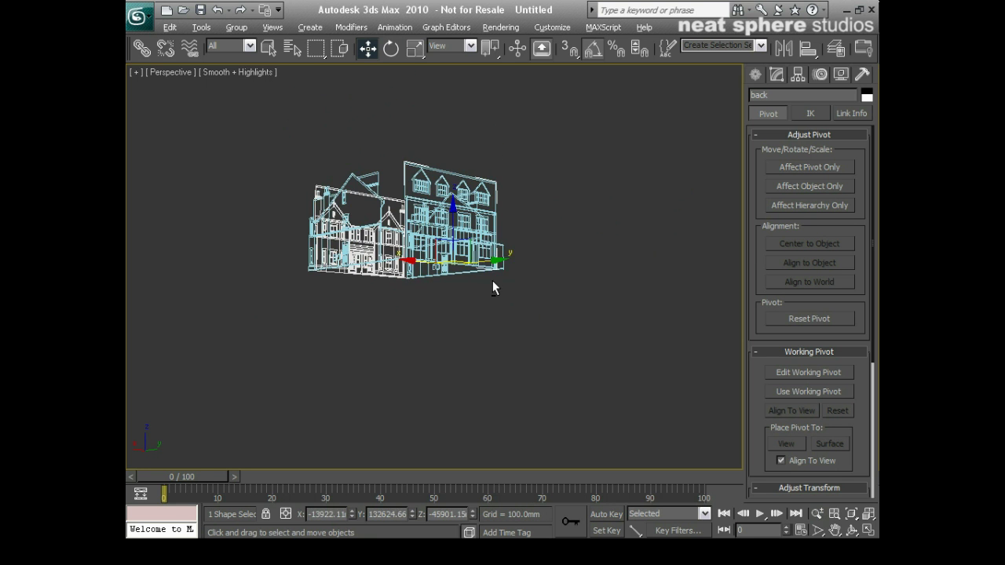
Step: Set up 3D snapping to vertices in the Grid and Snap Settings for aligning the elevations at the house corners
{"action": "scroll", "coordinate": [492, 280], "scroll_direction": "up", "scroll_amount": 5}
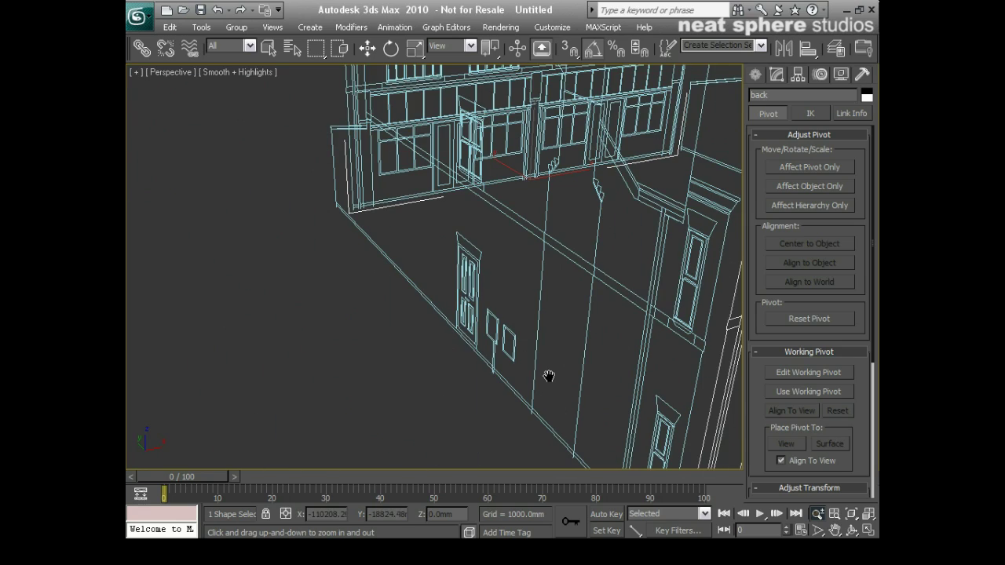
{"action": "middle_click_drag", "start_coordinate": [548, 376], "coordinate": [646, 222]}
{"action": "scroll", "coordinate": [644, 223], "scroll_direction": "up", "scroll_amount": 1}
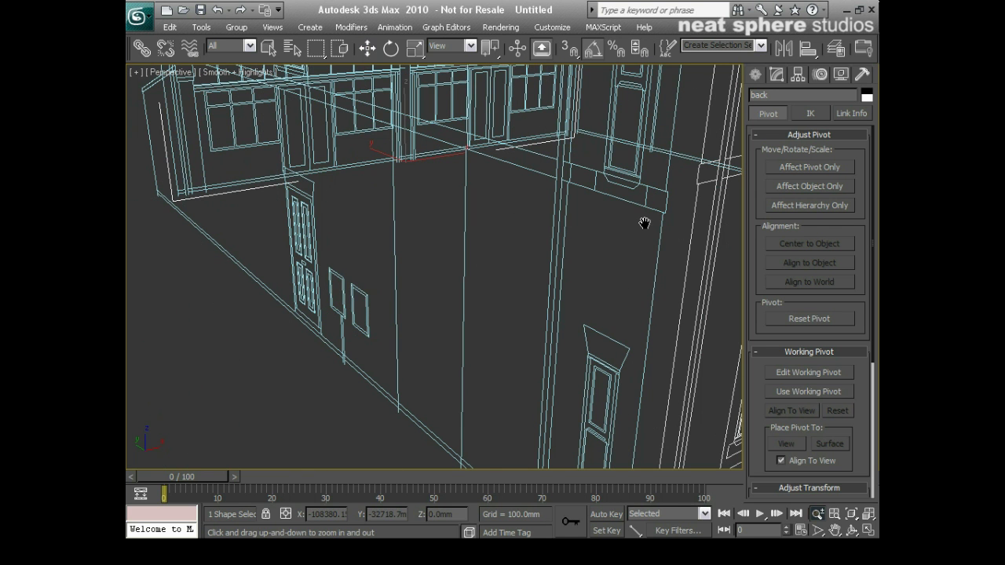
{"action": "right_click", "coordinate": [570, 47]}
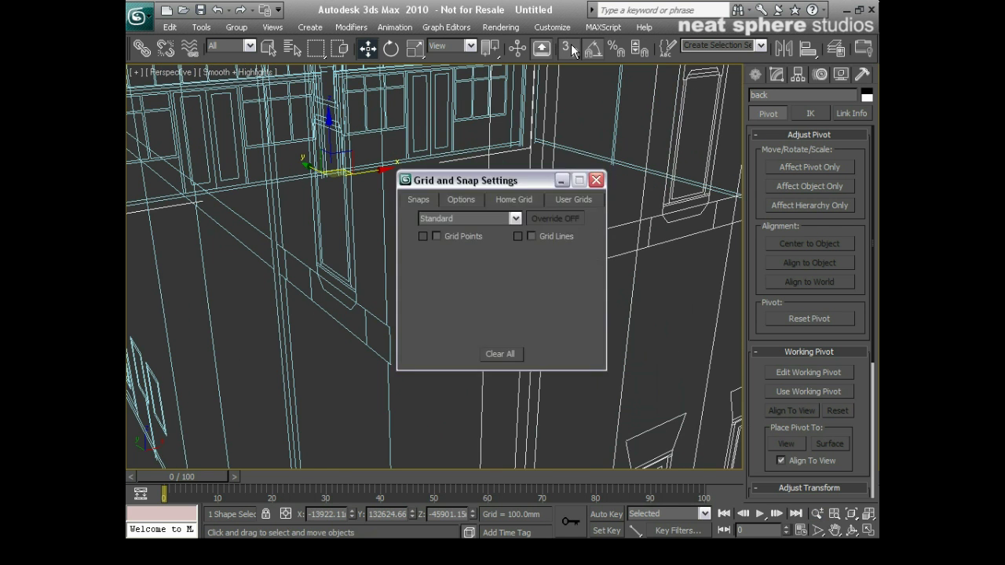
{"action": "key", "text": "Escape"}
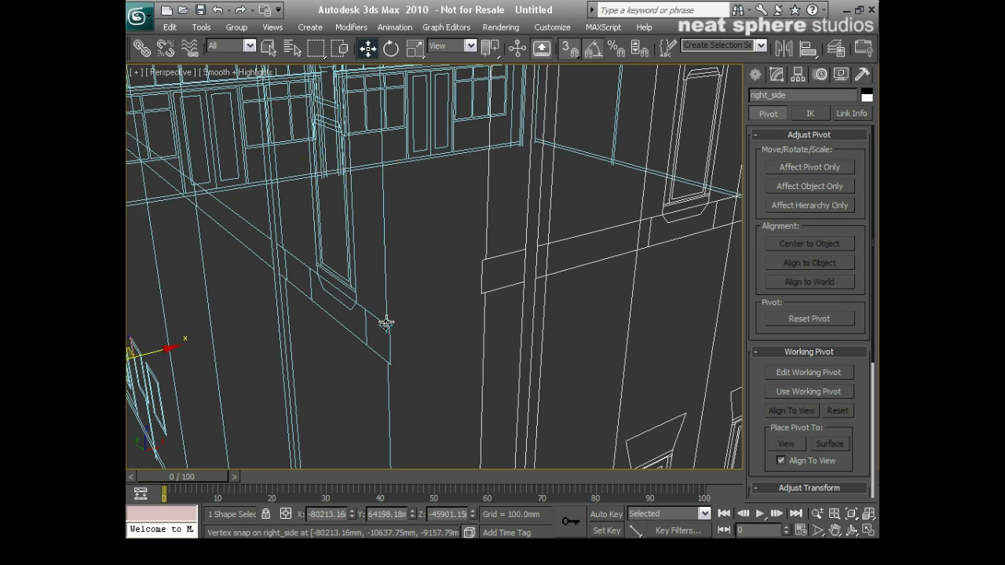
Step: Move right_side by the corner vertex of its horizontal band onto the matching vertex of the front elevation
{"action": "mouse_move", "coordinate": [386, 320]}
{"action": "left_mouse_down"}
{"action": "mouse_move", "coordinate": [477, 258]}
{"action": "mouse_move", "coordinate": [386, 321]}
{"action": "left_mouse_up"}
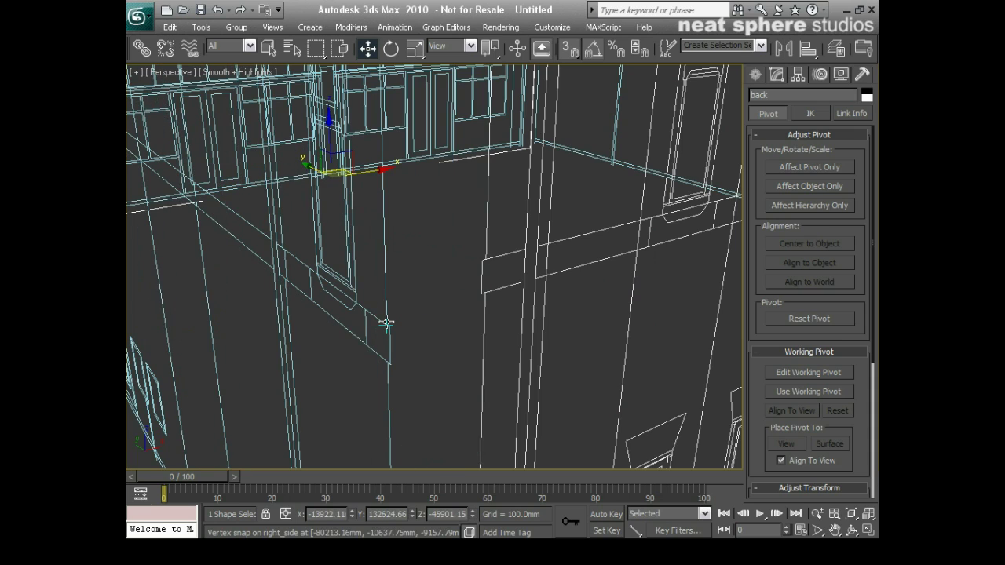
{"action": "middle_click_drag", "start_coordinate": [386, 321], "coordinate": [465, 265], "text": "alt"}
{"action": "left_click", "coordinate": [387, 322]}
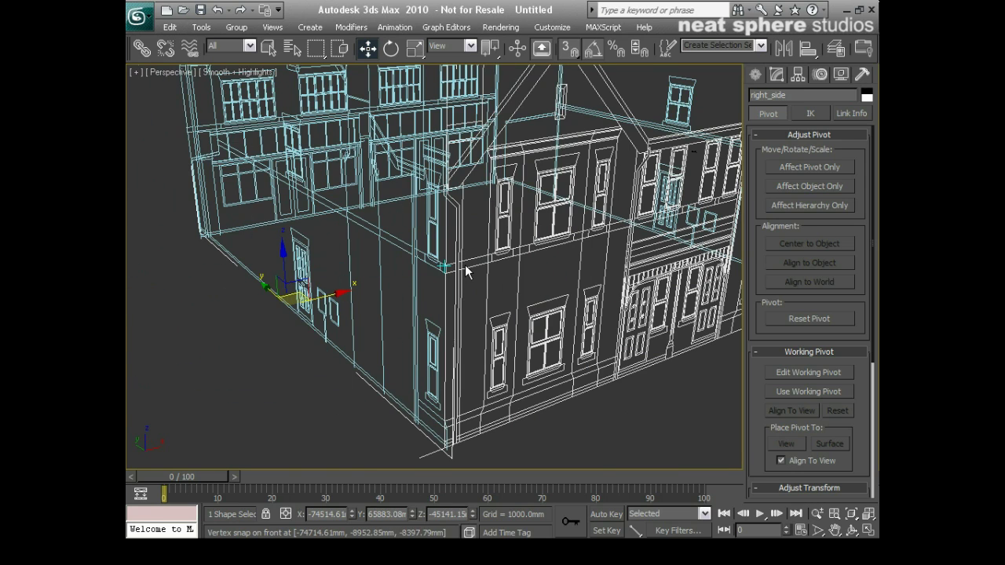
Step: Display the perspective view in wireframe and inspect the assembled elevations from several angles
{"action": "key", "text": "shift+z"}
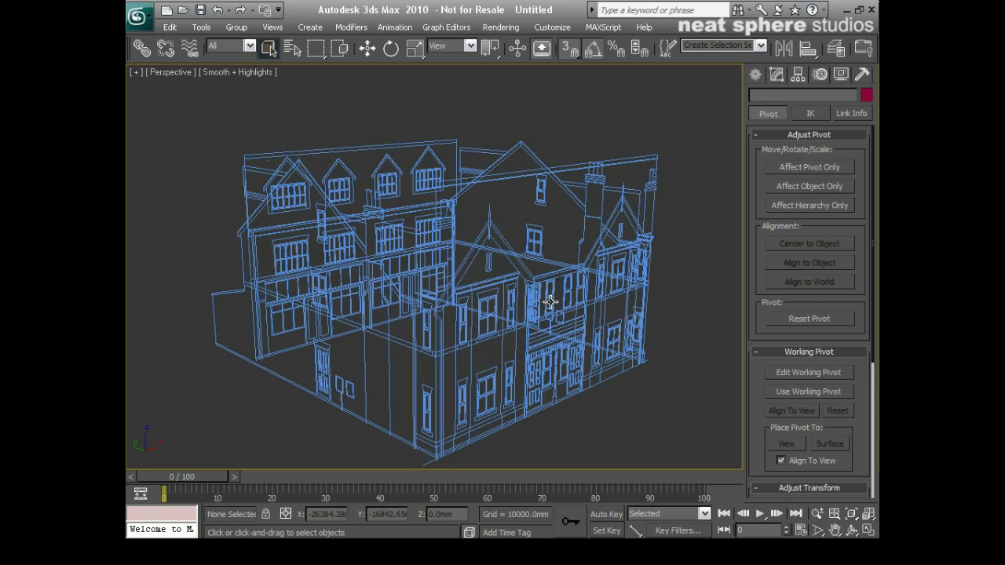
{"action": "middle_click_drag", "start_coordinate": [549, 301], "coordinate": [590, 299], "text": "alt"}
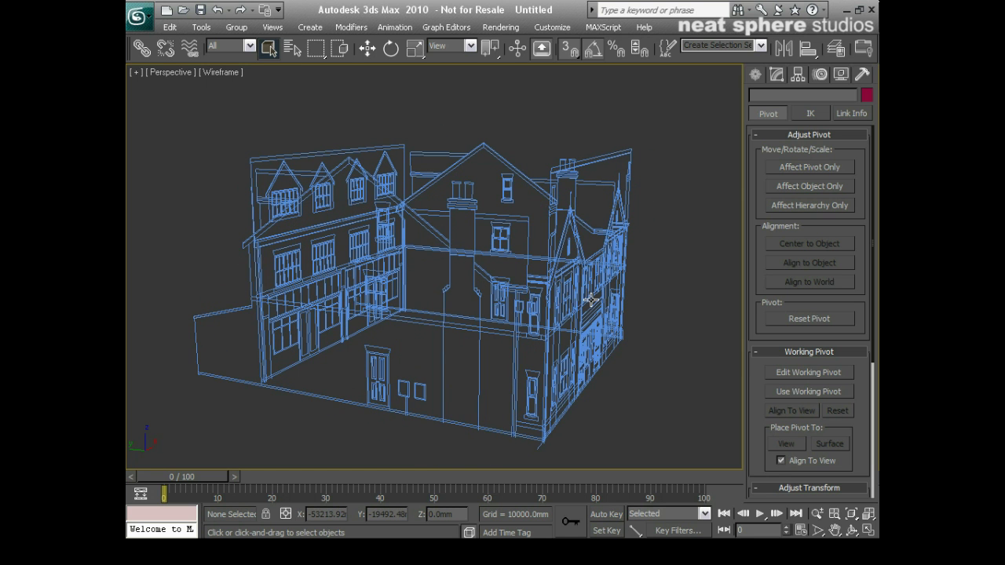
{"action": "key", "text": "alt+z"}
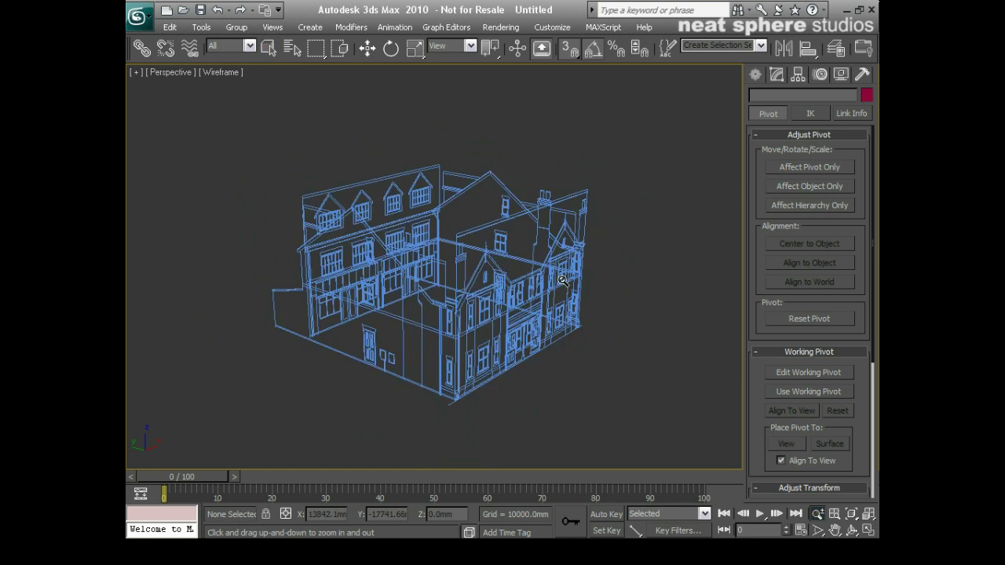
{"action": "left_click_drag", "start_coordinate": [590, 299], "coordinate": [570, 250]}
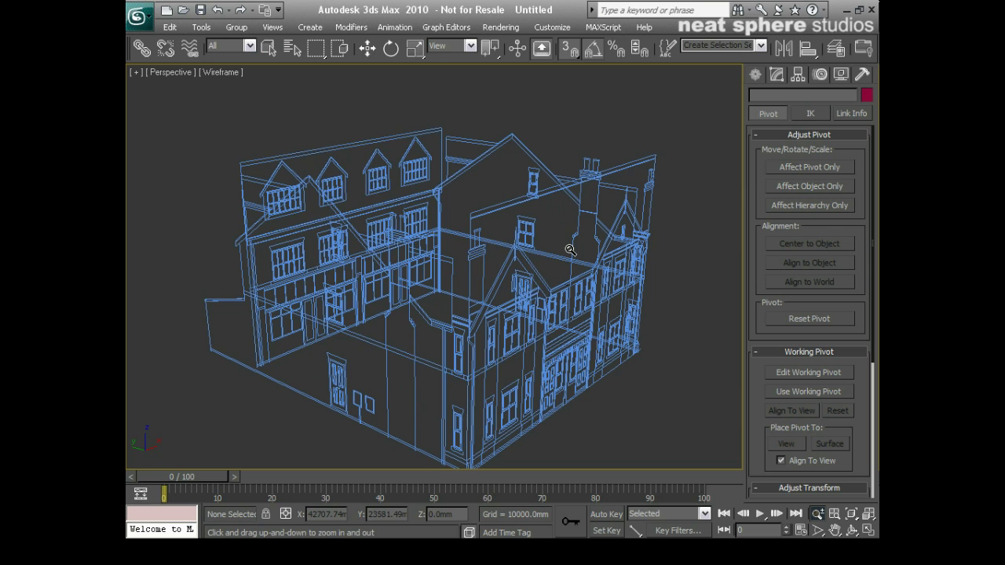